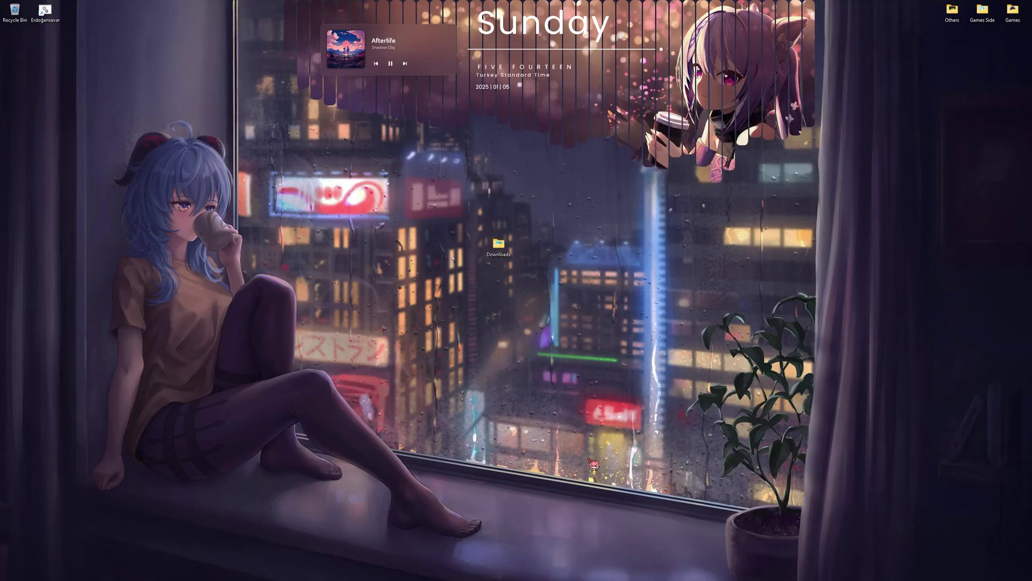
Download XXMI-Launcher-Installer-Online-v1.3.8.msi from the launcher's GitHub releases page in the browser and save it to the Downloads folder.
click(581, 570)
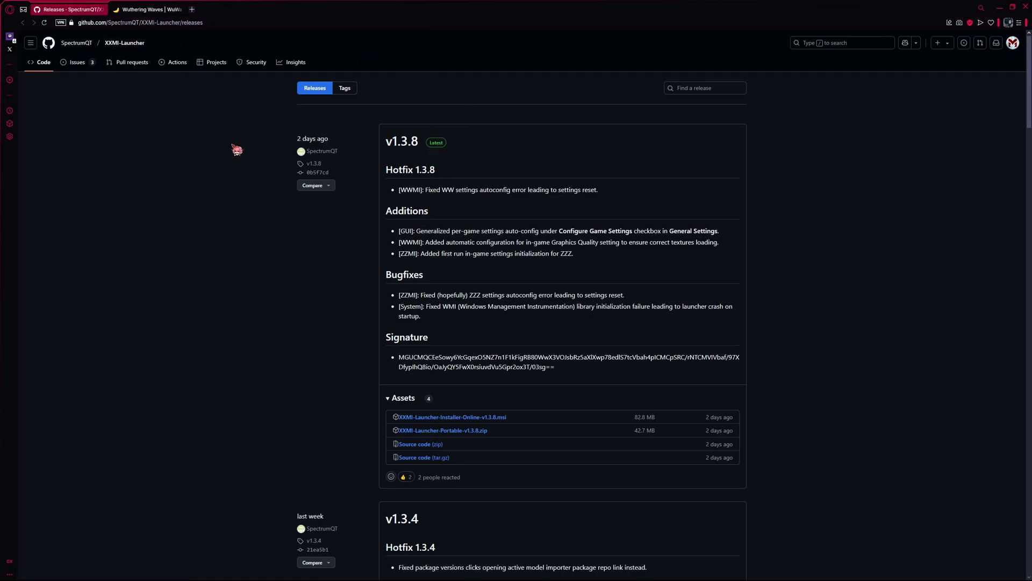
click(144, 10)
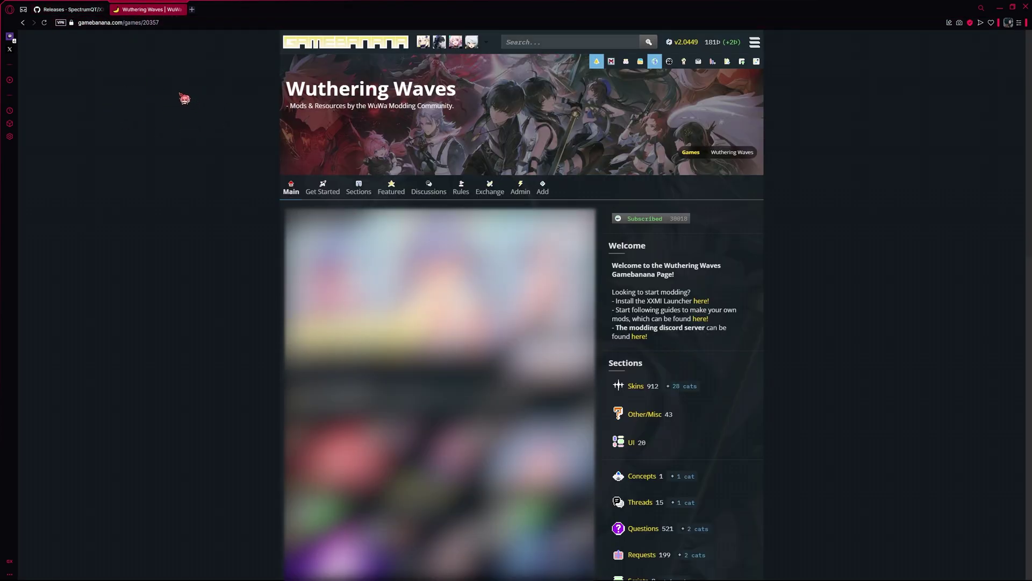
click(77, 12)
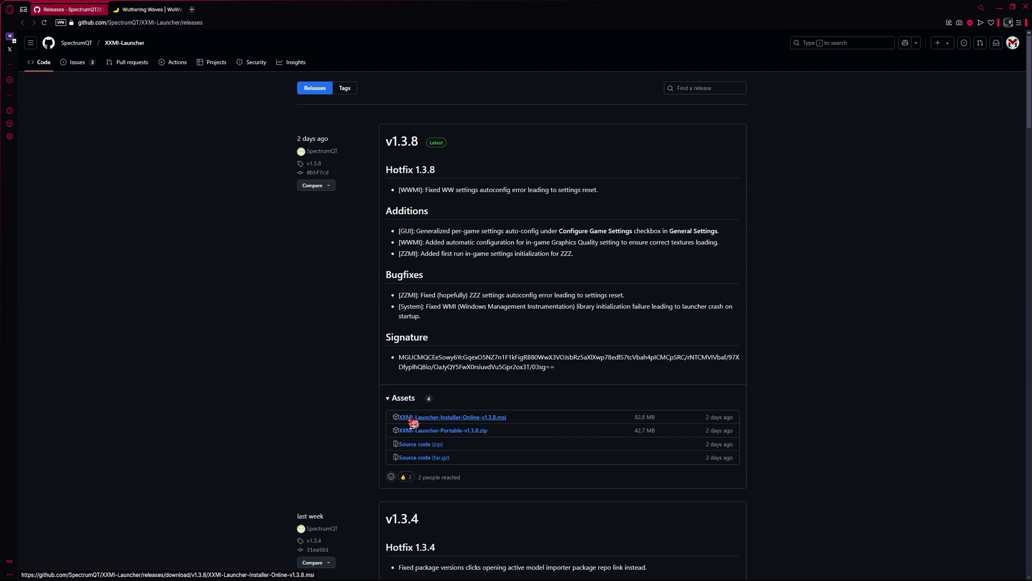
click(502, 418)
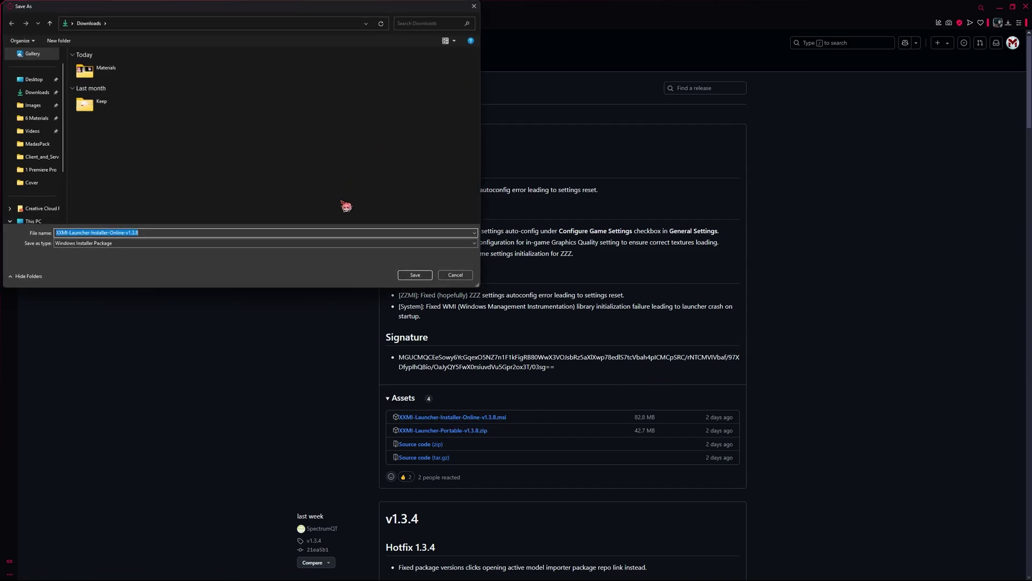
click(418, 279)
key(ctrl+Tab)
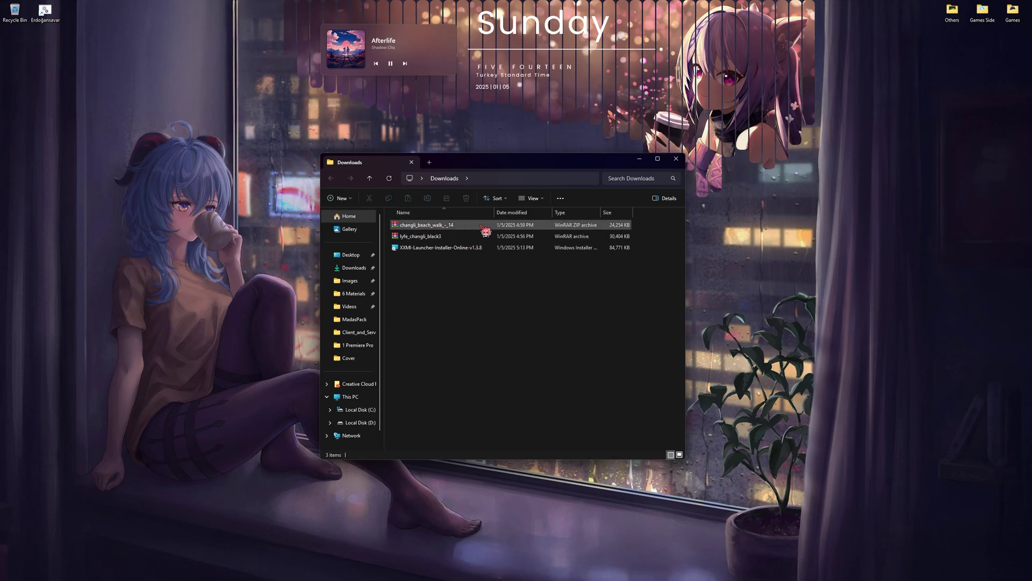
Run the downloaded launcher installer from Downloads, allow it past the SmartScreen block, and minimize the Downloads window.
double_click(449, 249)
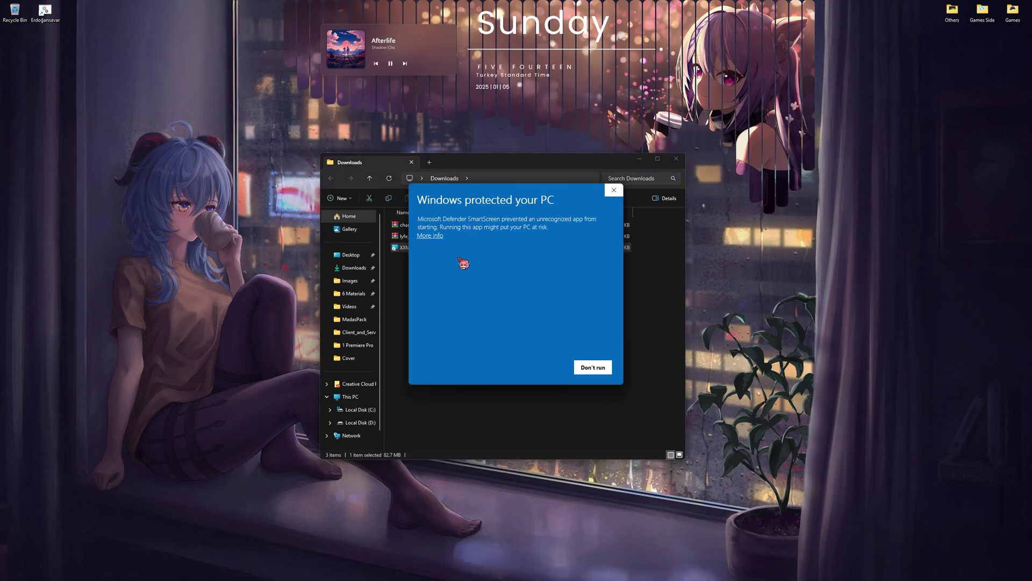
click(430, 236)
click(545, 367)
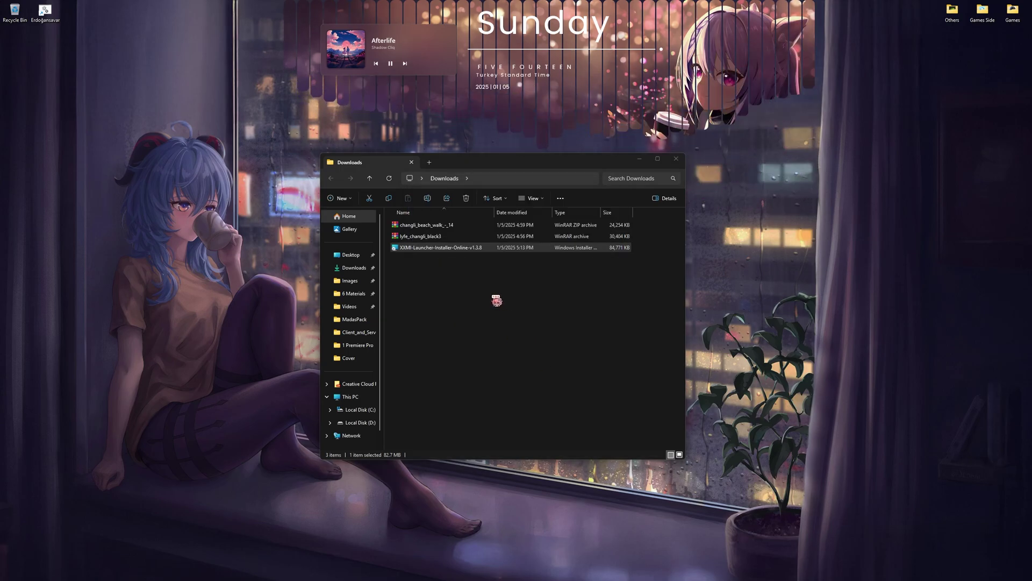
click(640, 160)
Run a custom installation of the launcher into a new XXMI folder created inside D:\2 Games\XXX.
click(529, 381)
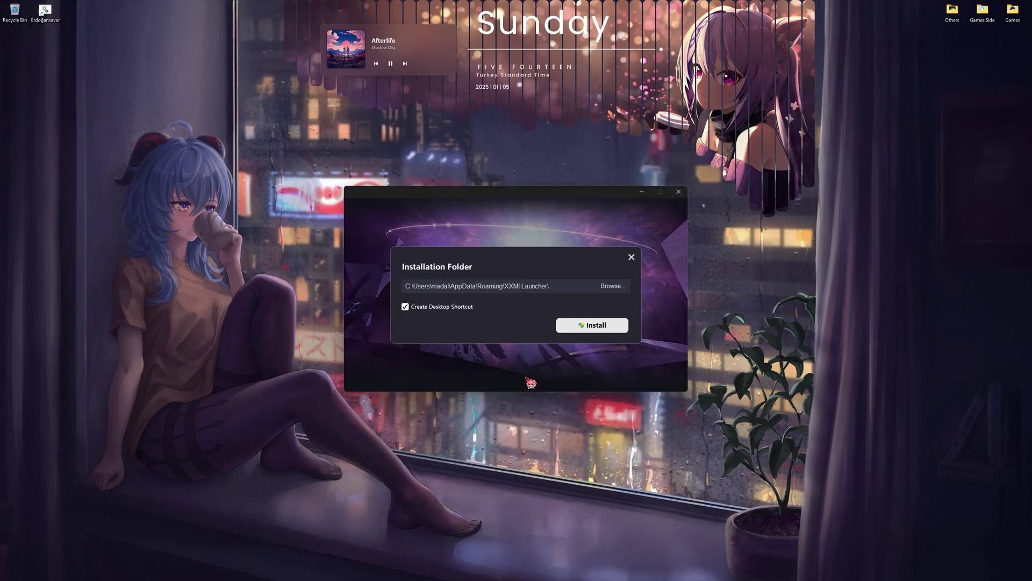
click(612, 286)
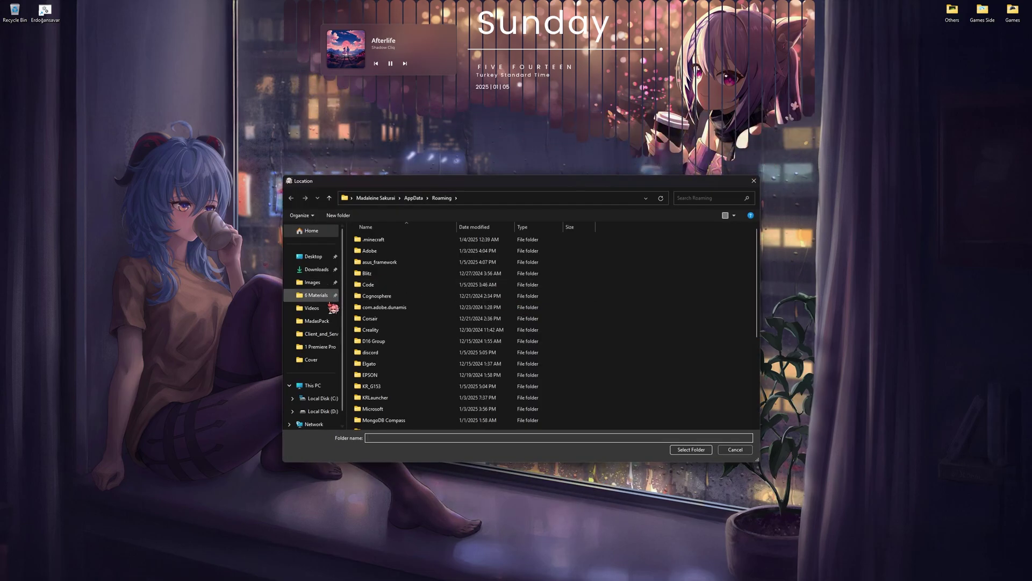
click(317, 411)
double_click(398, 306)
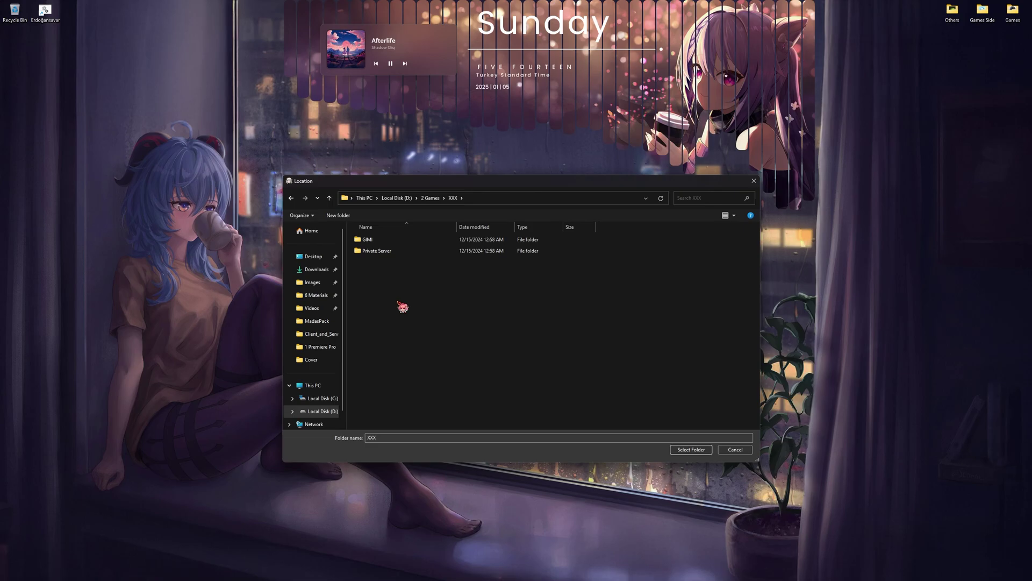
right_click(397, 302)
click(501, 370)
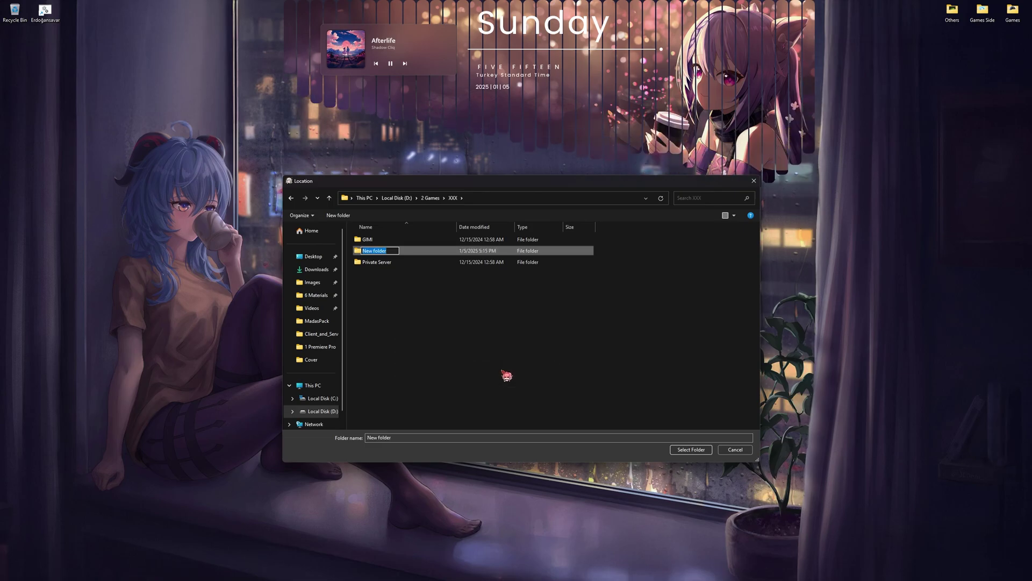
click(691, 450)
click(593, 325)
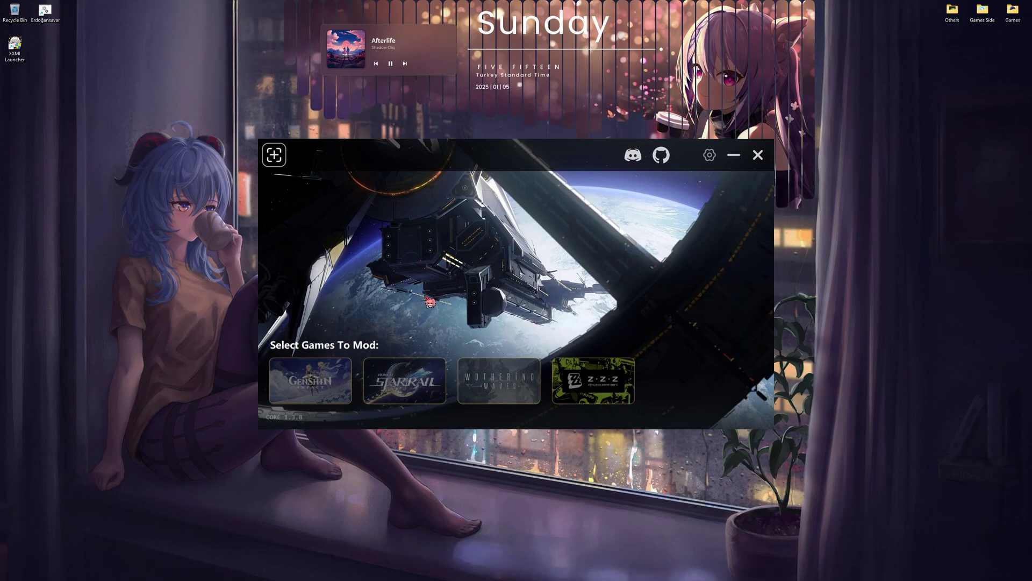
Add Wuthering Waves to the games to mod, open its page and try to install WWMI.
click(510, 396)
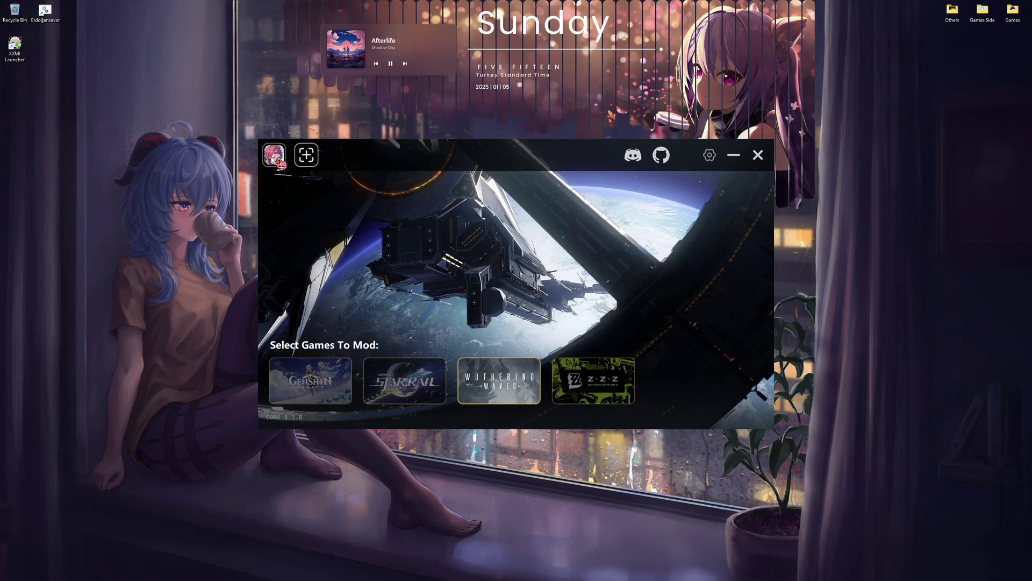
click(275, 157)
click(681, 389)
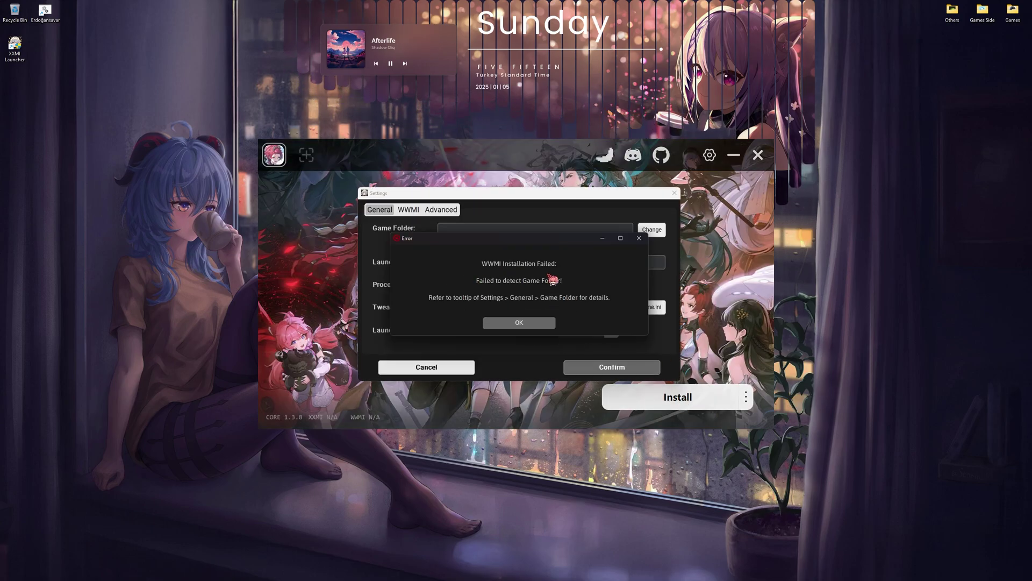
click(519, 322)
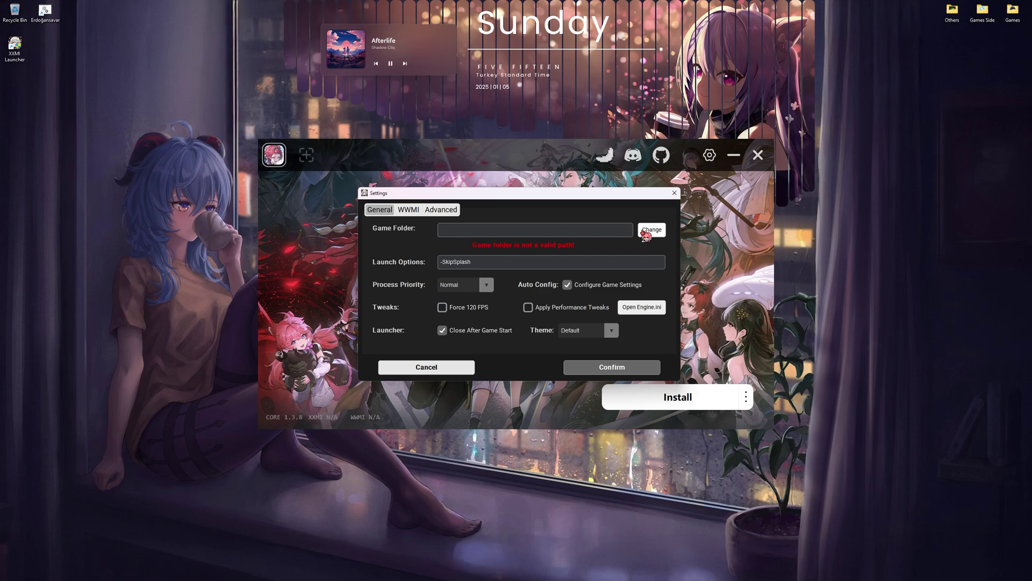
Set the game folder to D:/2 Games/Kuro Games/Wuthering Waves and confirm the settings to install WWMI.
click(648, 231)
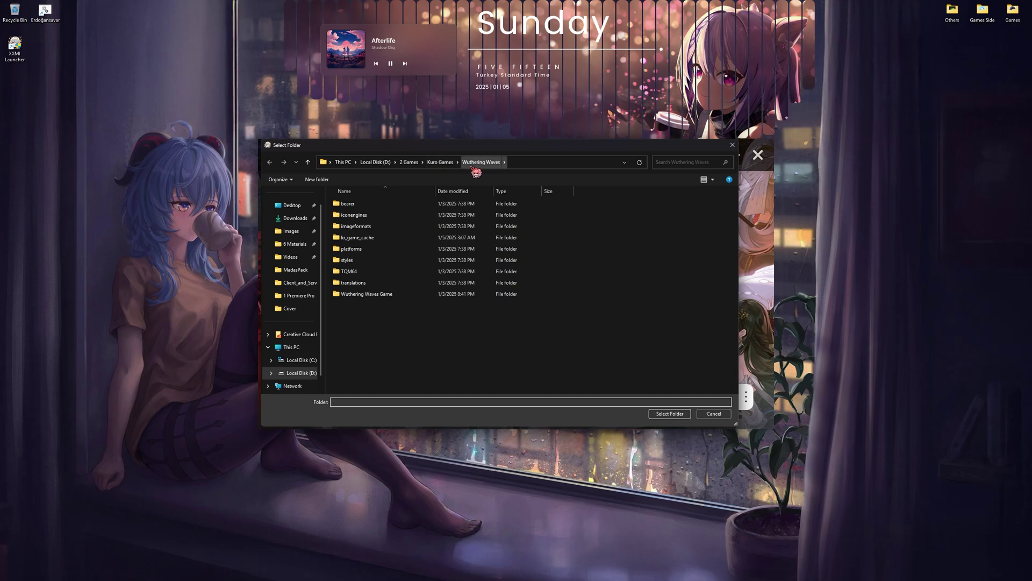
click(670, 414)
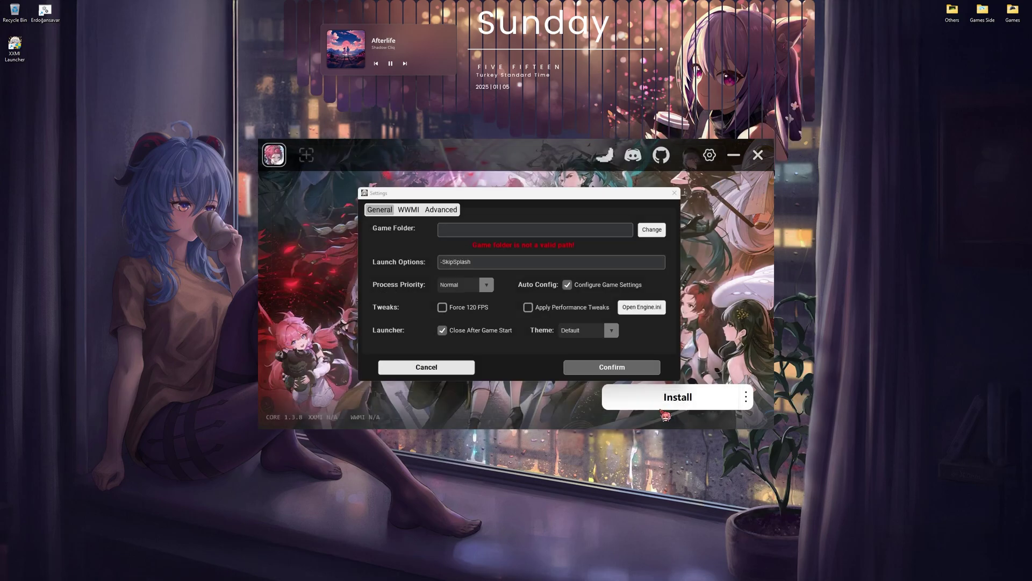
click(598, 363)
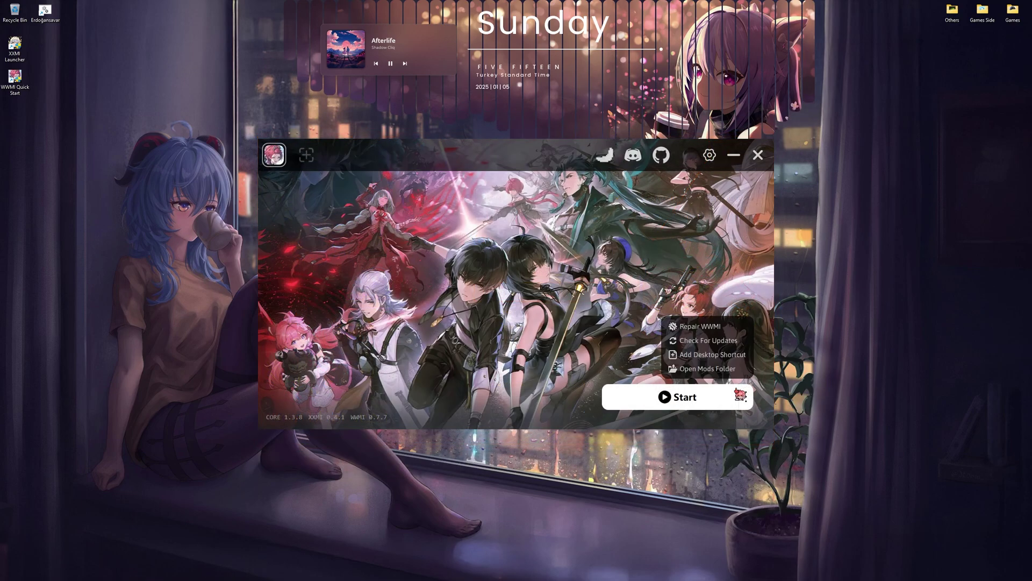
Open the WWMI Mods folder from the launcher, minimize the launcher, and arrange the Mods and Downloads windows side by side.
click(746, 396)
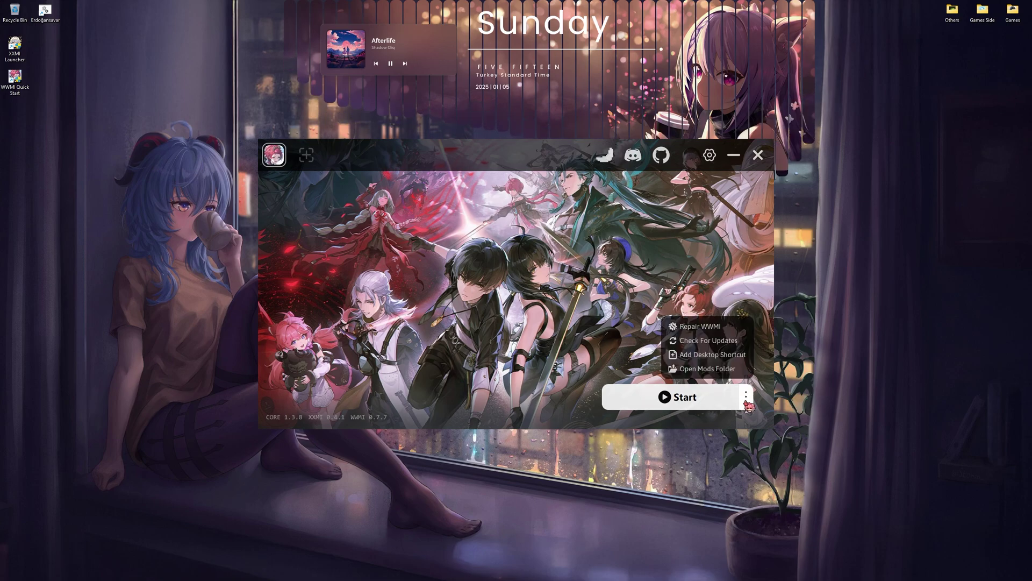
click(734, 368)
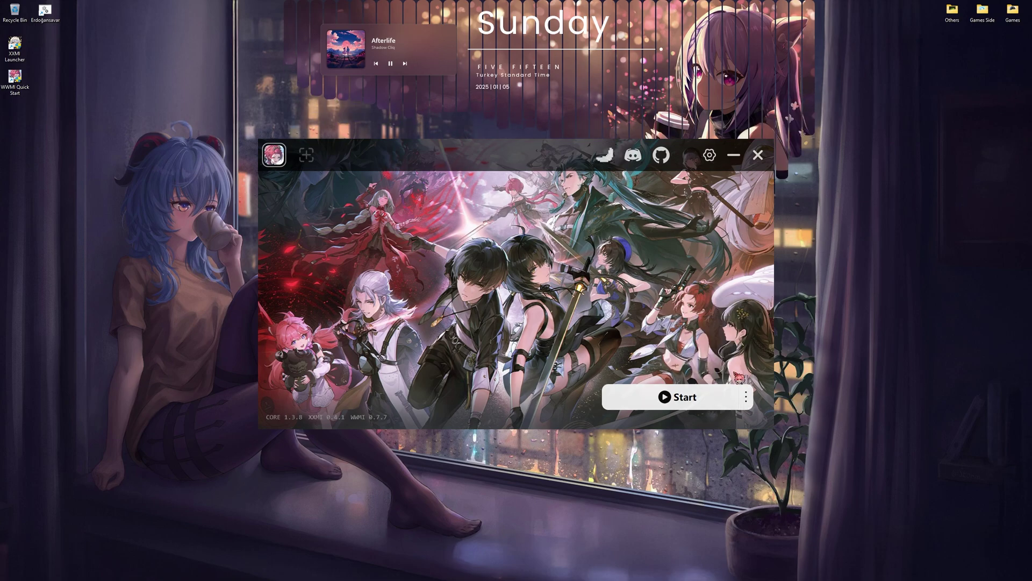
click(732, 156)
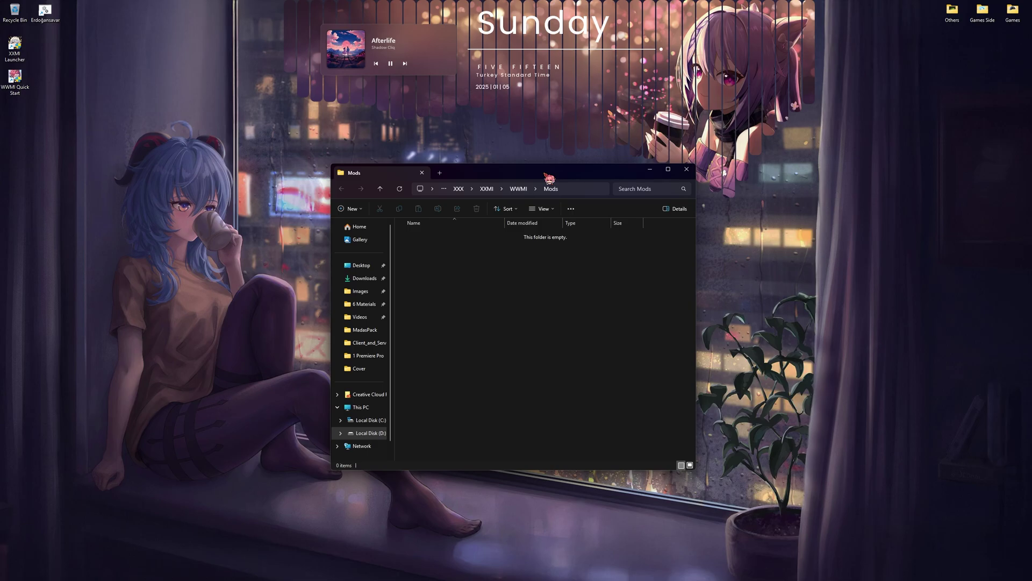
drag(549, 177, 727, 177)
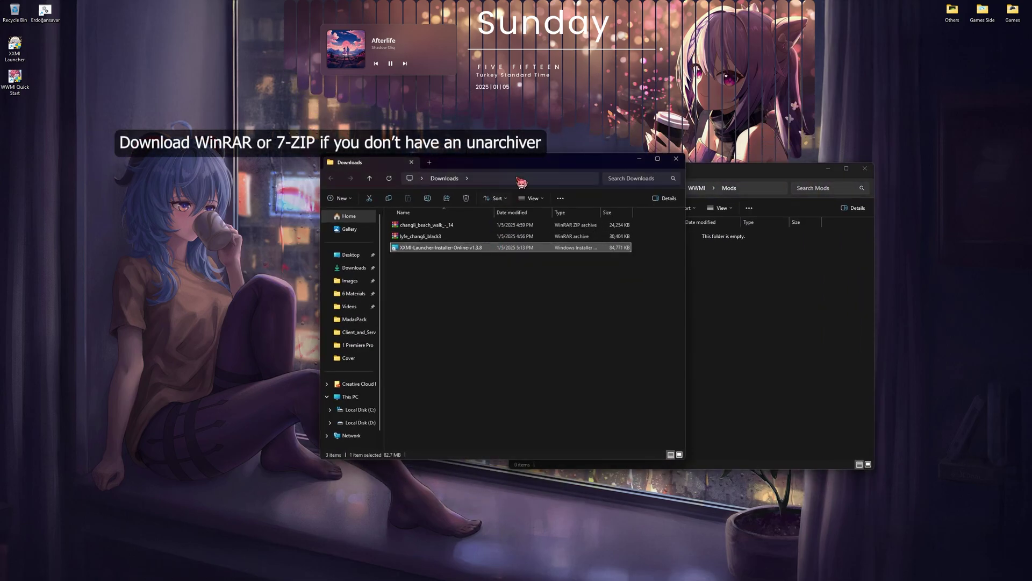
drag(522, 164, 342, 173)
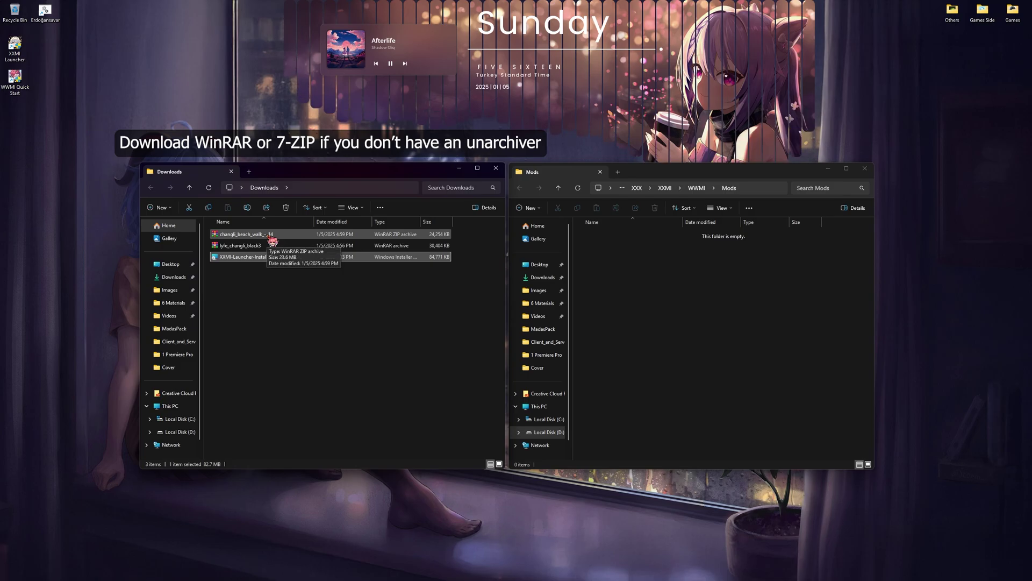
Create a Changli1 folder in Mods and extract the whole contents of changli_beach_walk_-_14.zip into it.
double_click(270, 235)
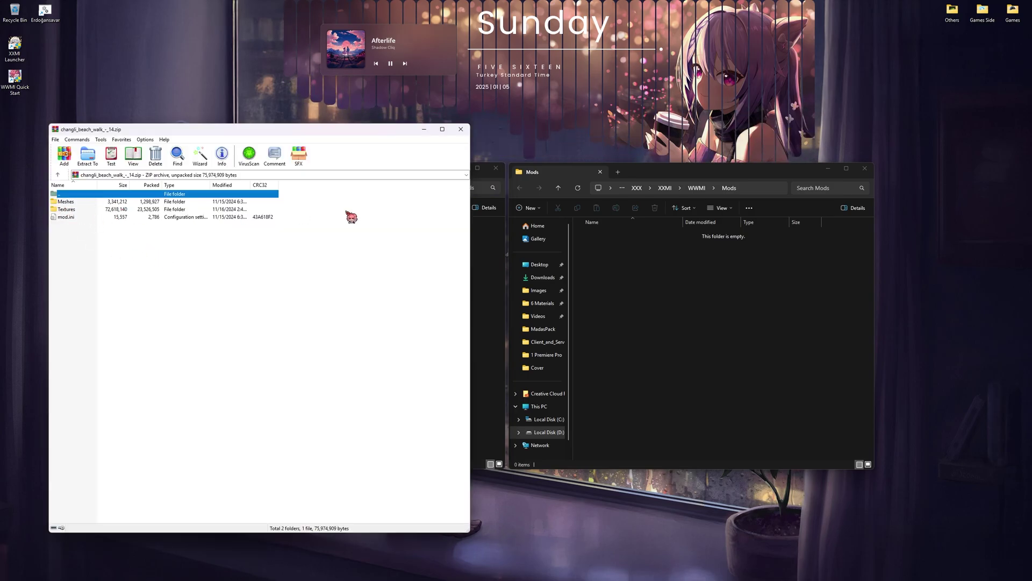
right_click(653, 269)
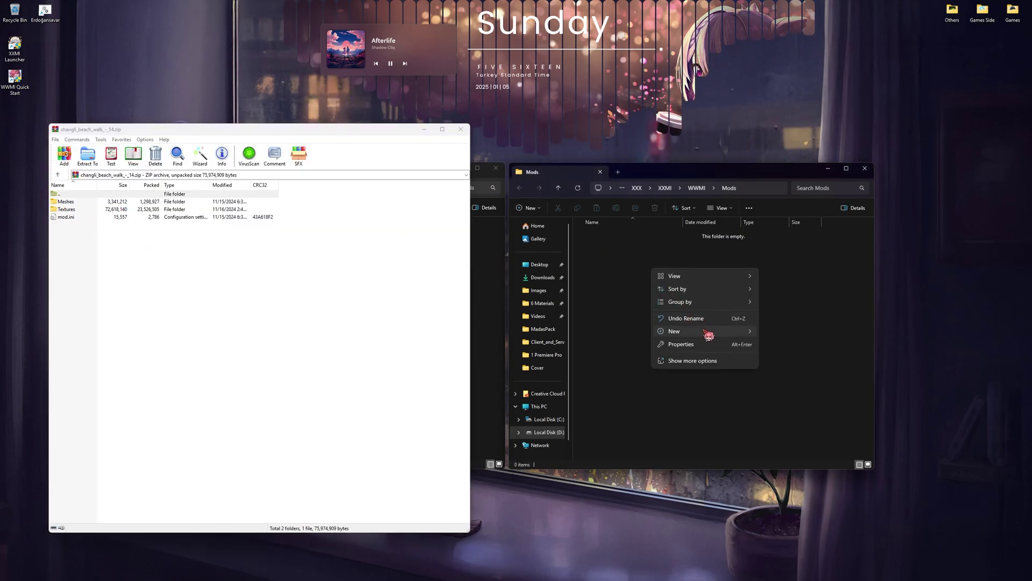
mouse_move(708, 334)
click(776, 329)
text(Changl)
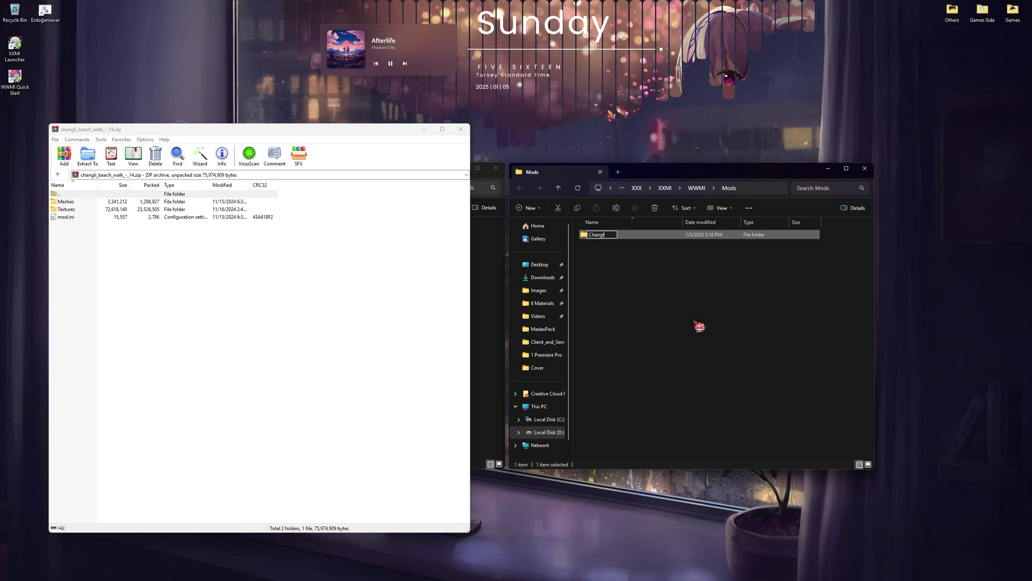
text(i1)
key(Return)
drag(75, 234, 610, 237)
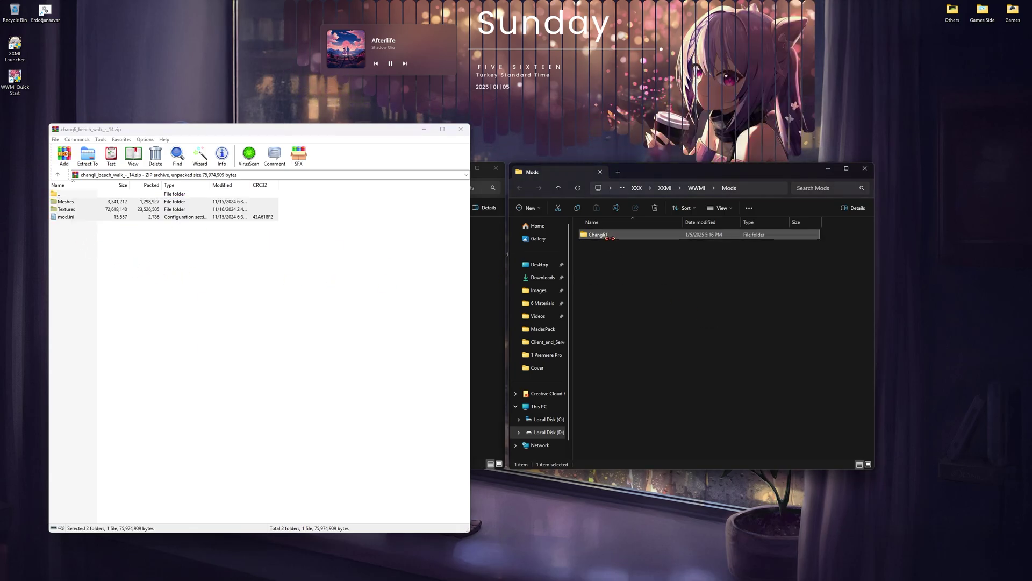
click(460, 129)
Extract the mod folder from the lyfe_changli_black3 archive directly into Mods and close the archive.
double_click(245, 248)
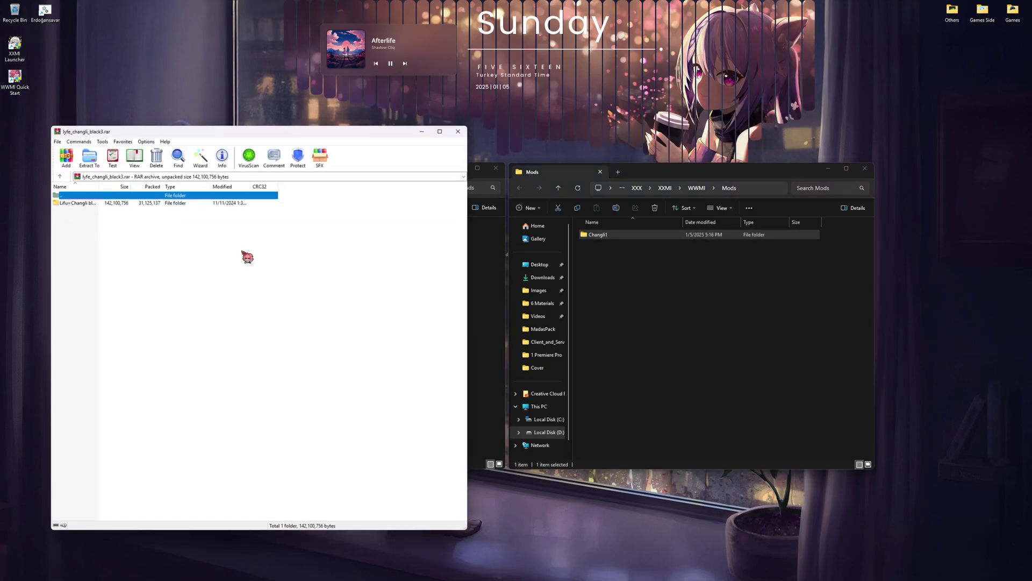
drag(84, 207, 683, 274)
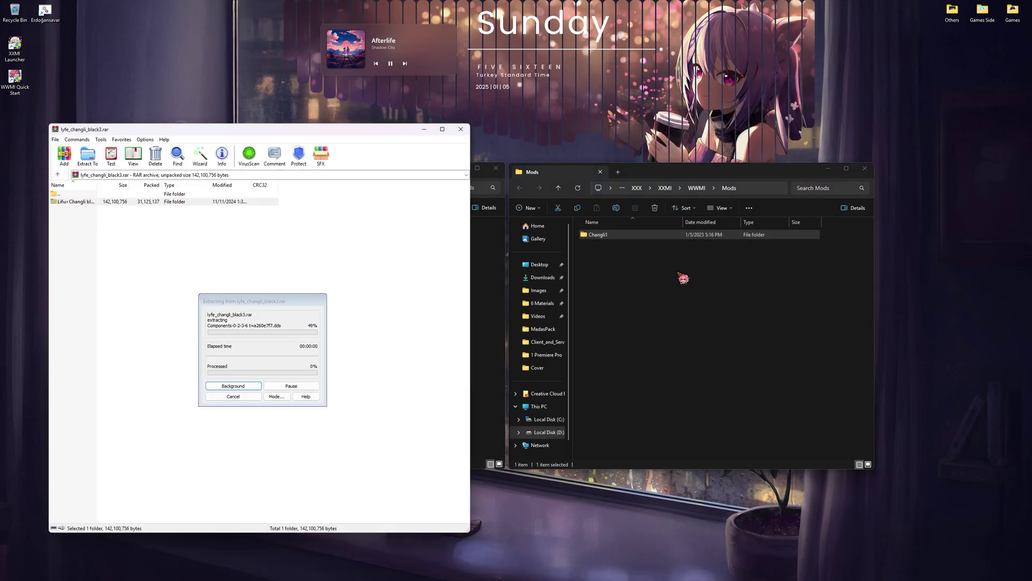
key(Escape)
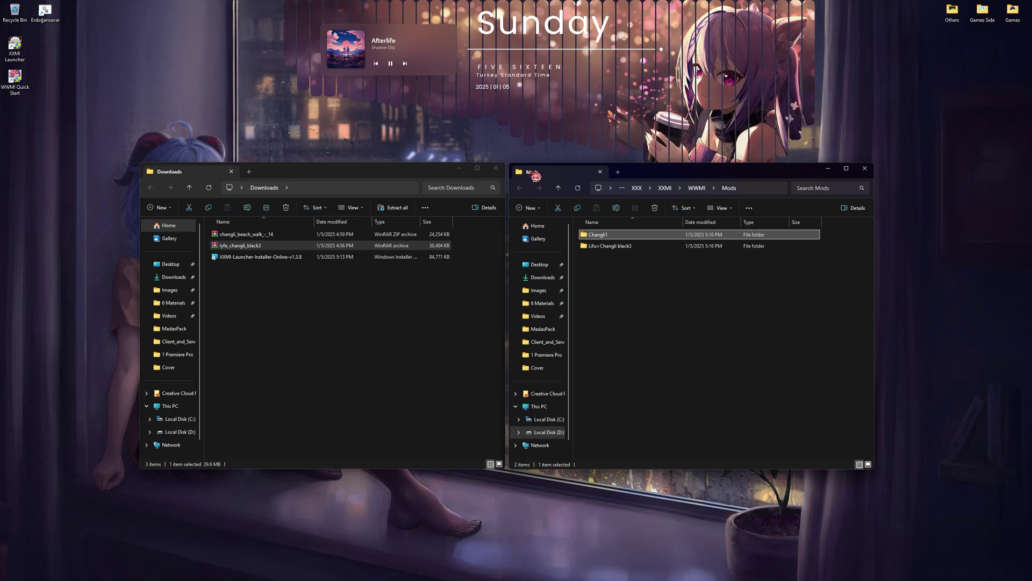
click(619, 334)
Bring back XXMI Launcher, start Wuthering Waves with WWMI, and enter the game.
click(644, 571)
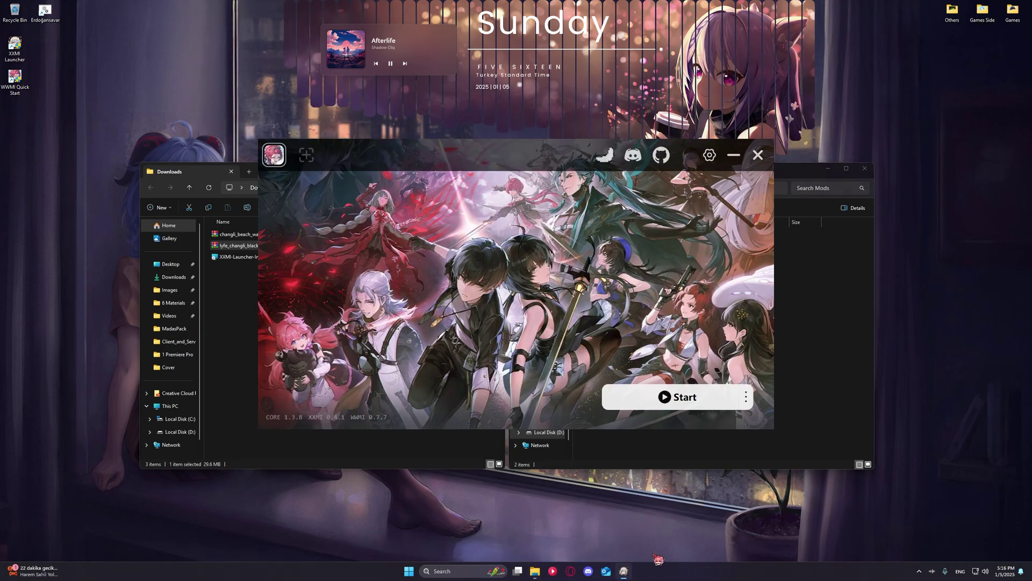
click(667, 397)
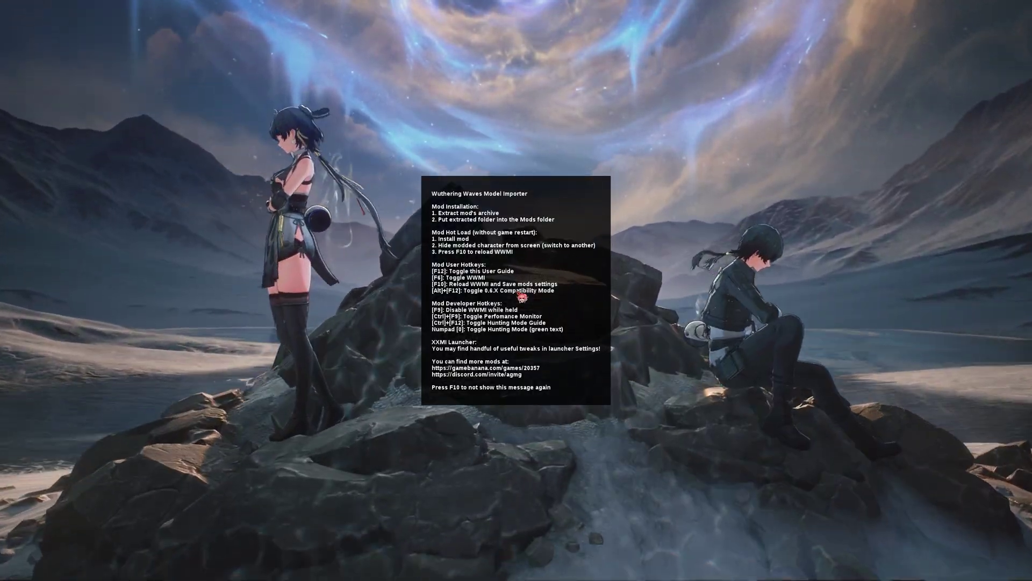
click(518, 293)
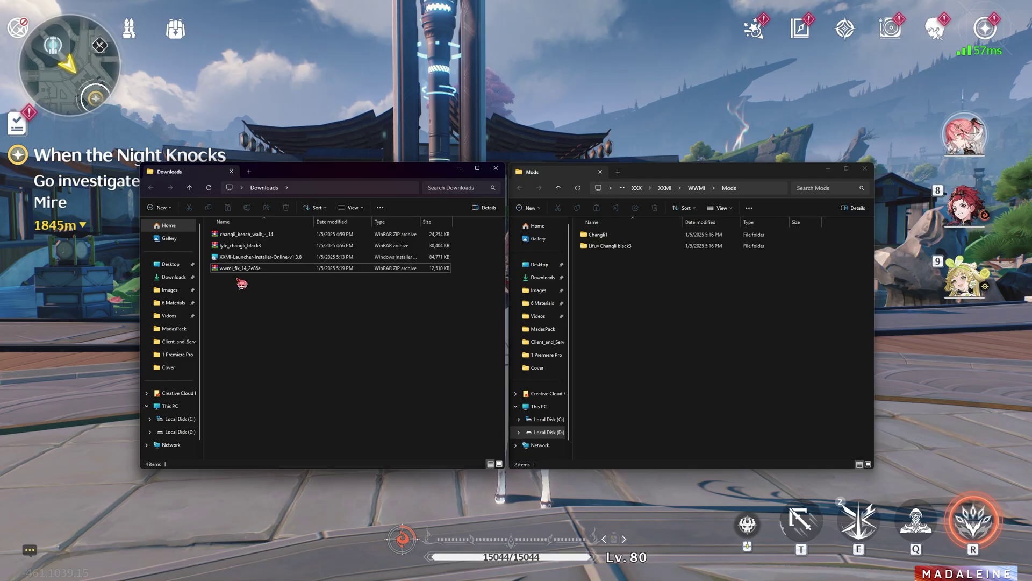
Extract WWMI_FIX_14.exe from the wwmi_fix_14_2e86a archive in Downloads into the Mods folder and close the archive.
click(242, 269)
double_click(242, 269)
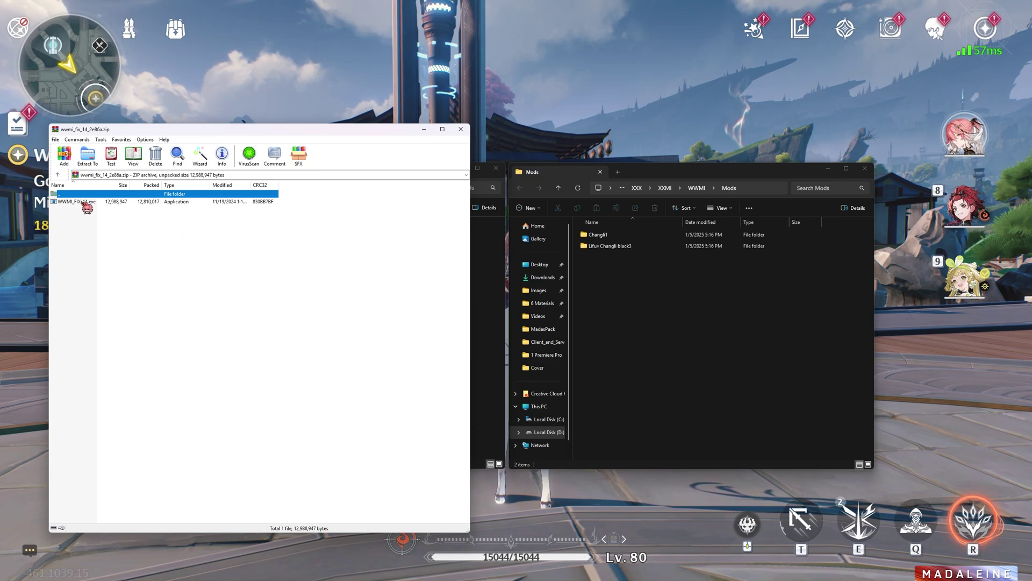
drag(87, 208, 610, 258)
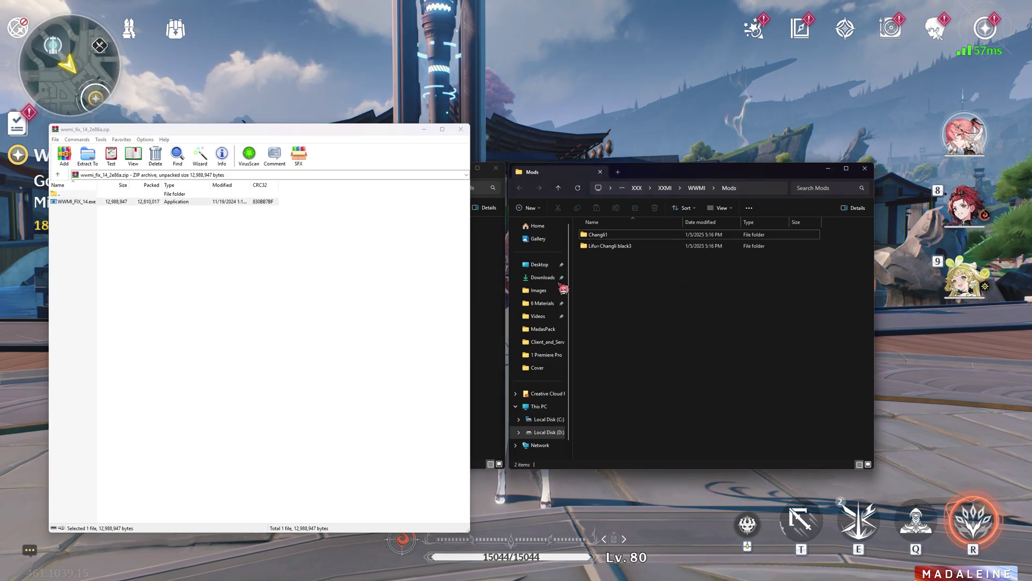
click(461, 130)
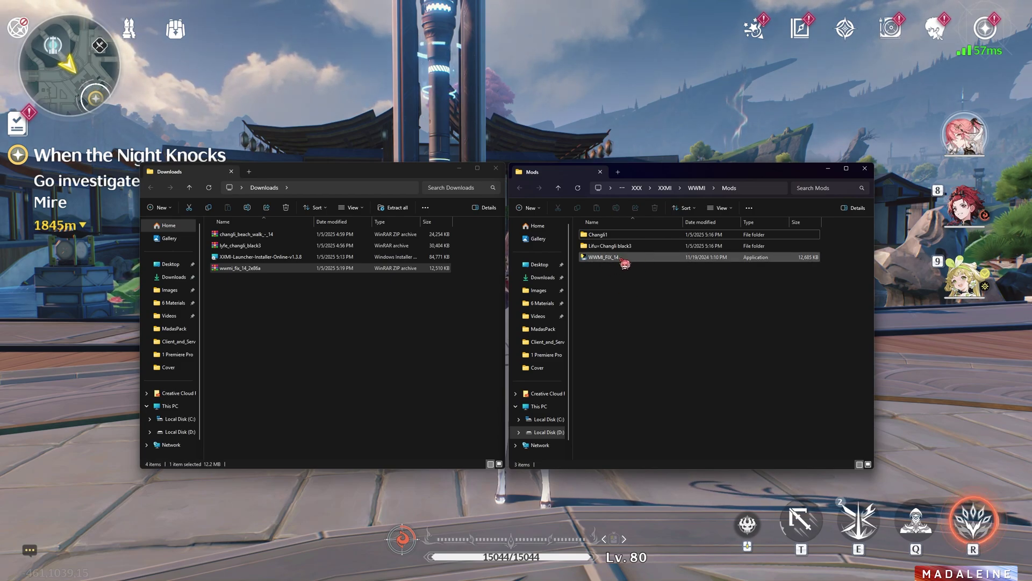
Run WWMI_FIX_14 in the Mods folder, exit its console when processing finishes, and return to Wuthering Waves.
double_click(623, 260)
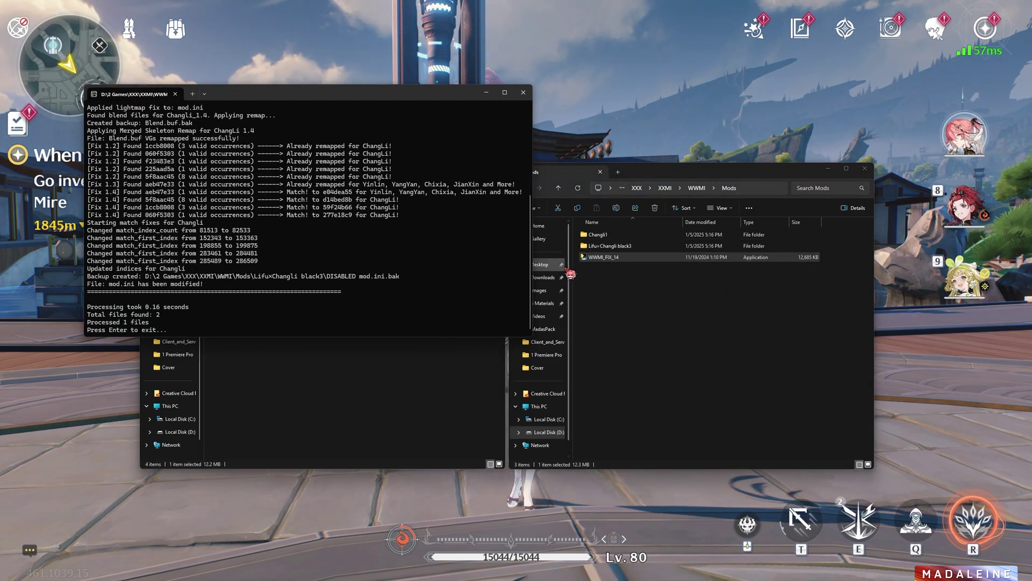
key(Return)
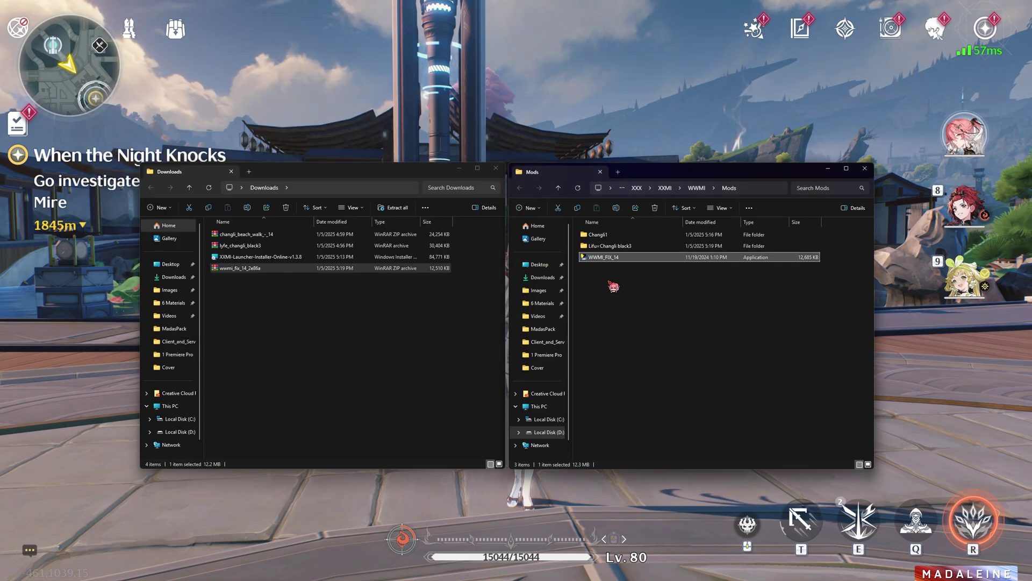
click(639, 293)
click(675, 106)
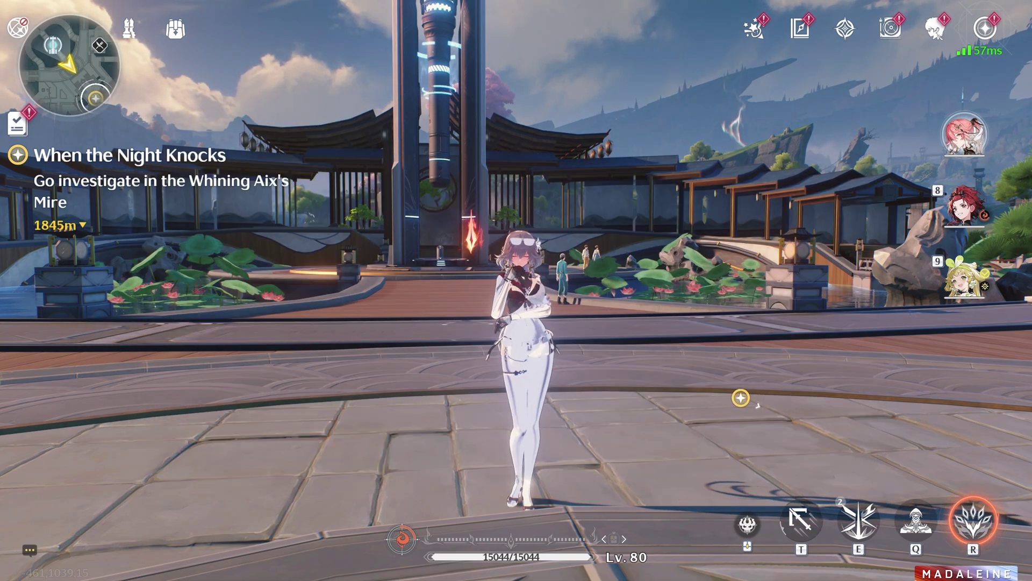
click(517, 290)
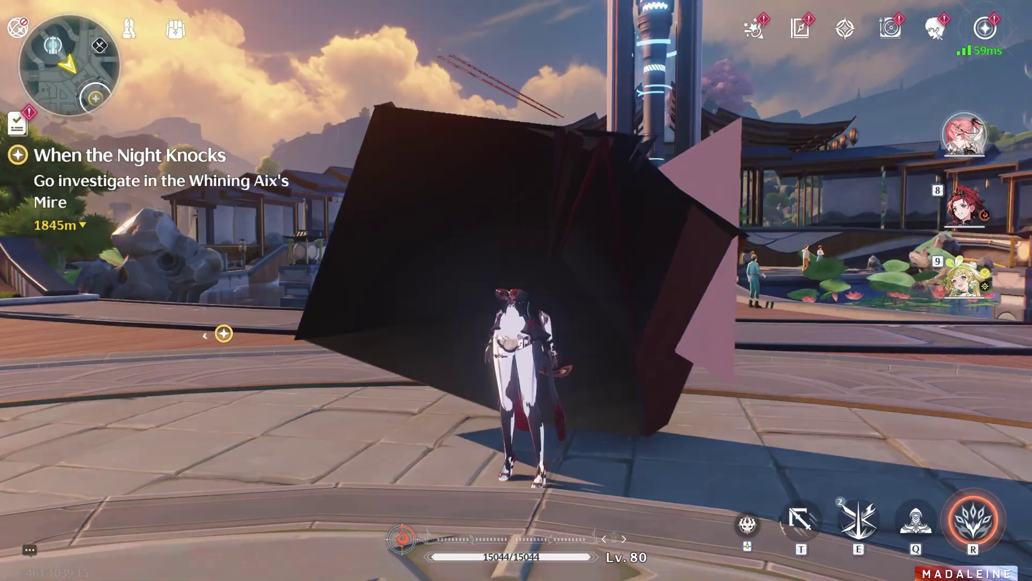
Bring back the Mods folder window and disable the Changli black3 mod by prefixing its folder name with DISABLED_.
key(super)
mouse_move(531, 572)
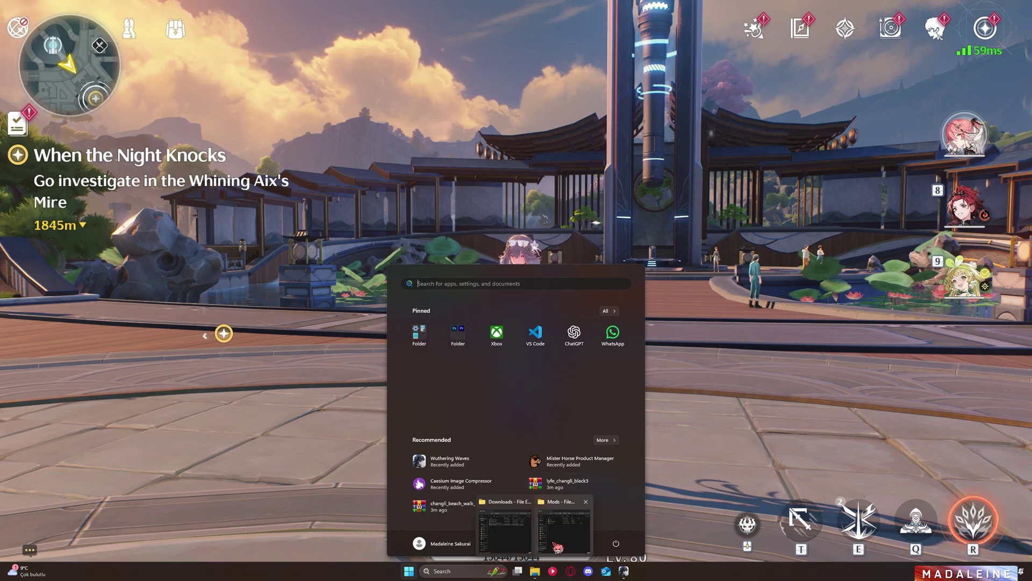
click(554, 544)
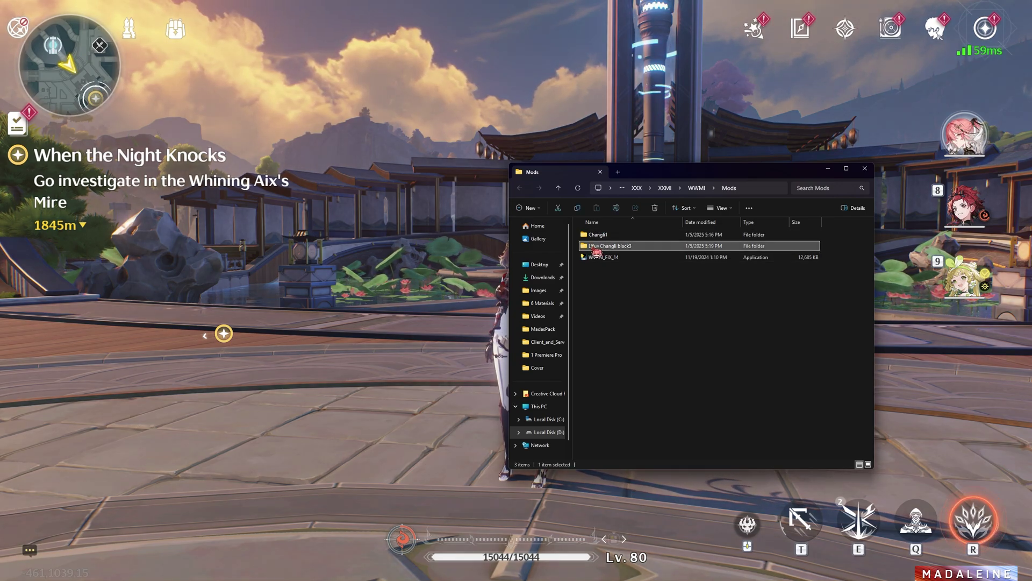
click(596, 252)
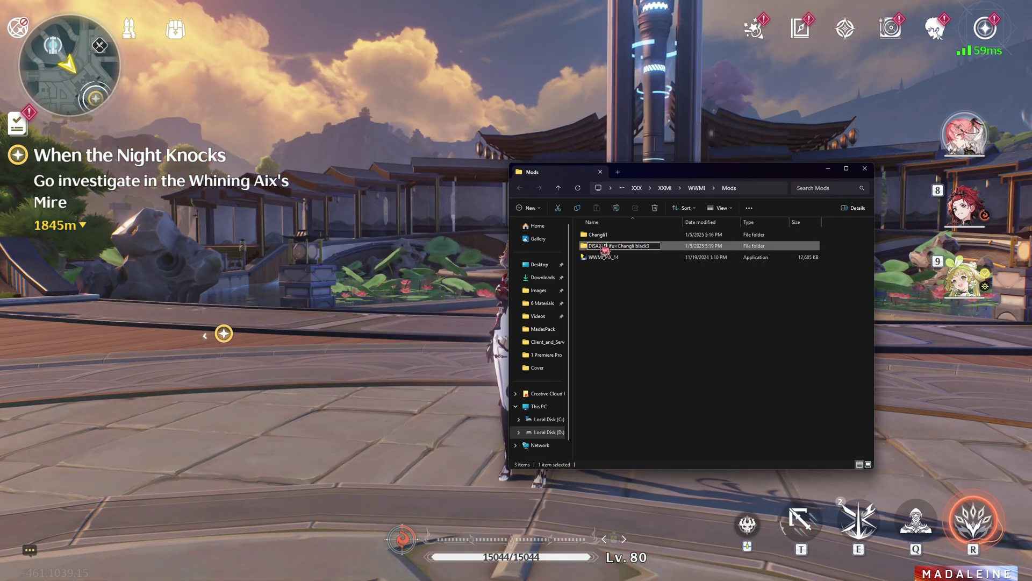
key(Return)
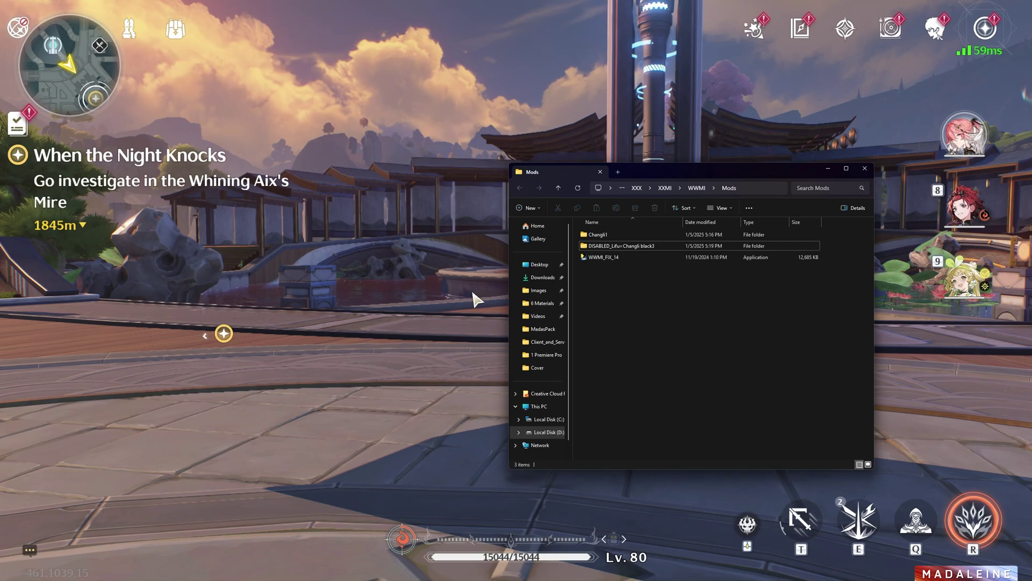